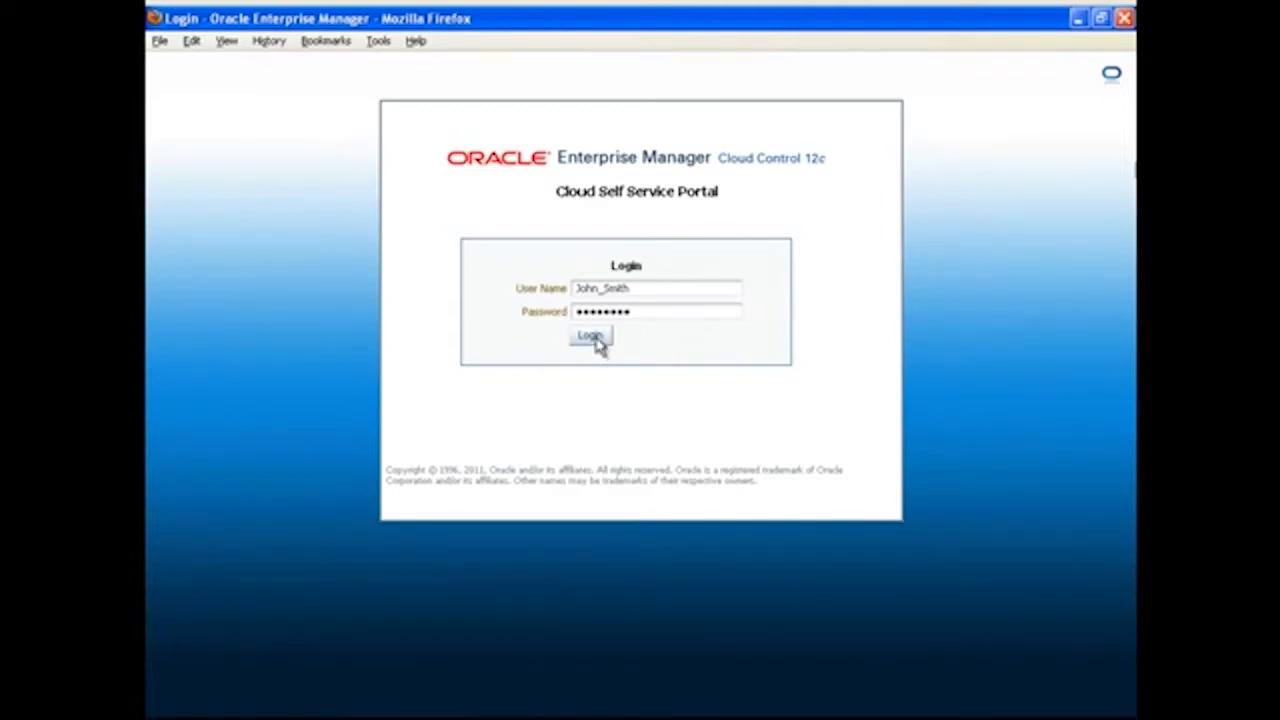
Log in to the self service portal and start a server request for the Manufacturing zone with Webshop Assembly as its source
{"action": "left_click", "coordinate": [597, 345]}
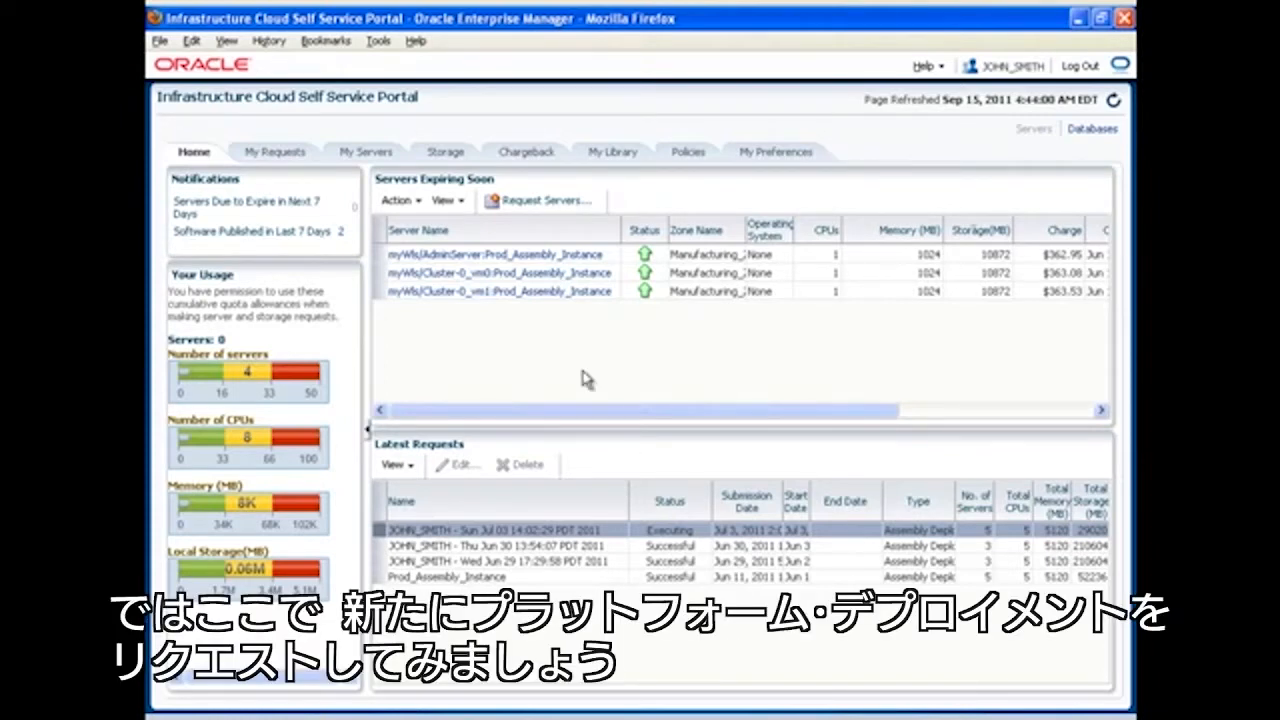
{"action": "left_click", "coordinate": [541, 203]}
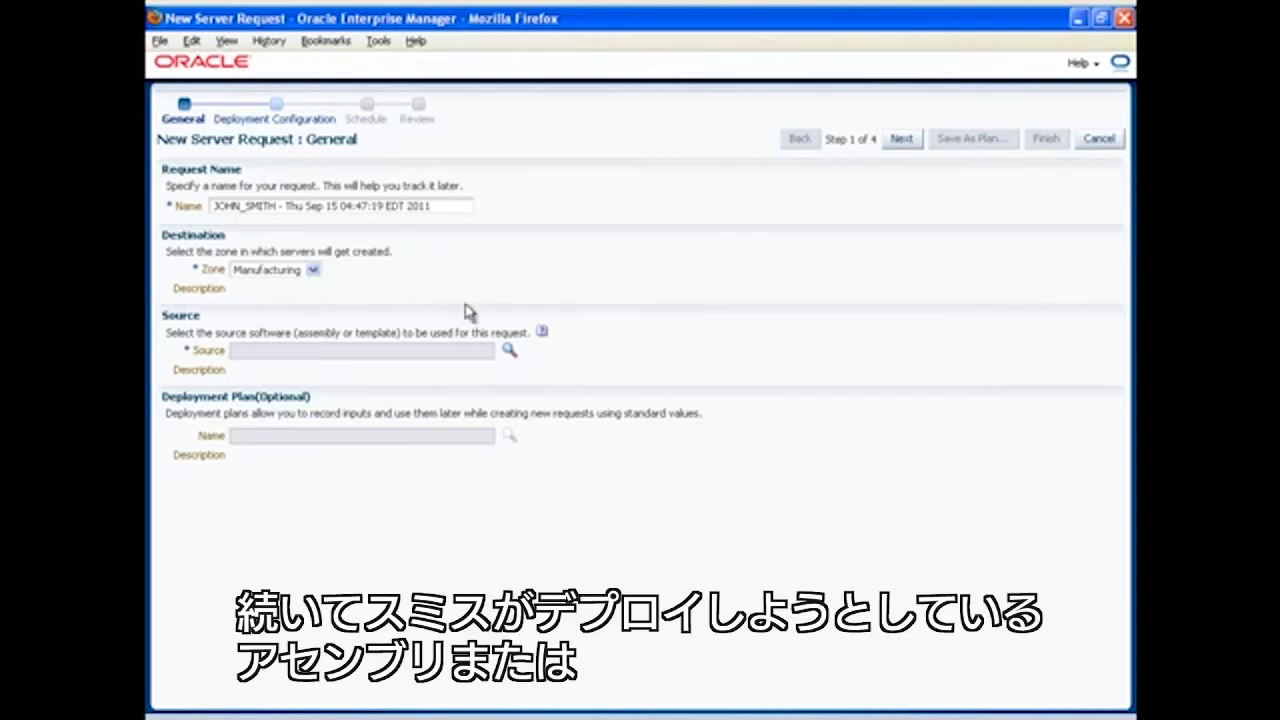
{"action": "left_click", "coordinate": [510, 352]}
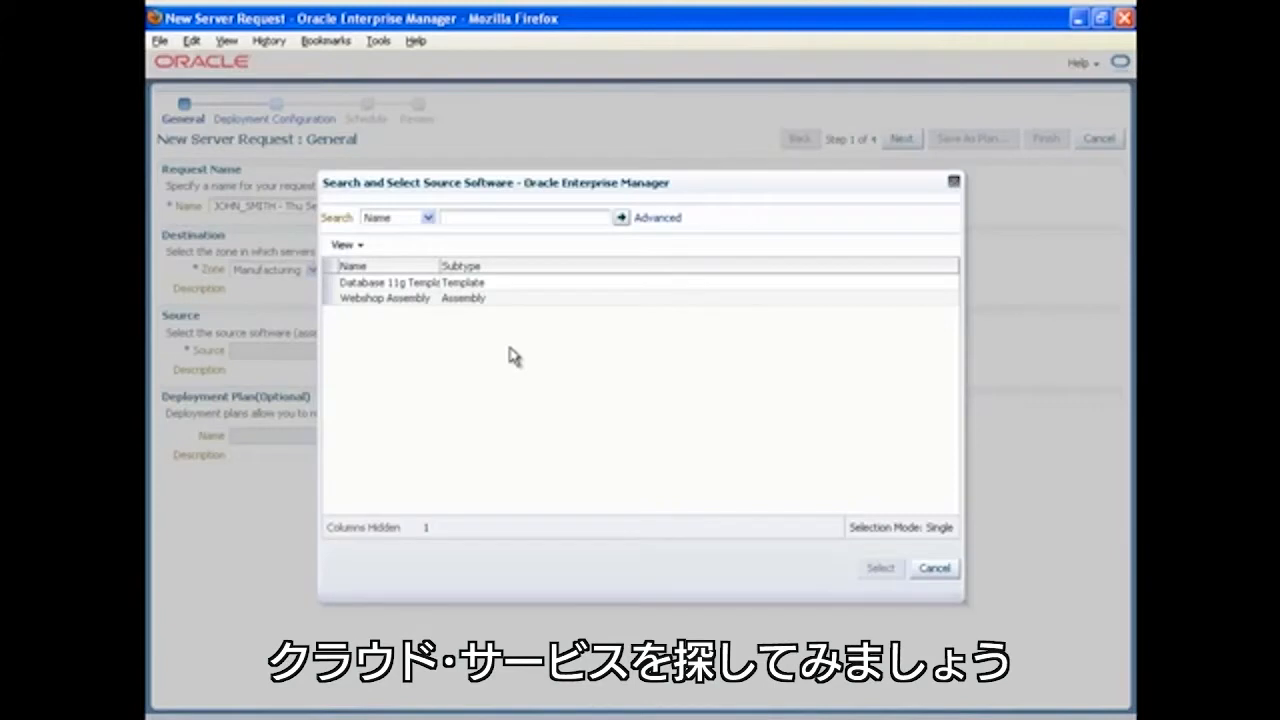
{"action": "left_click", "coordinate": [330, 300]}
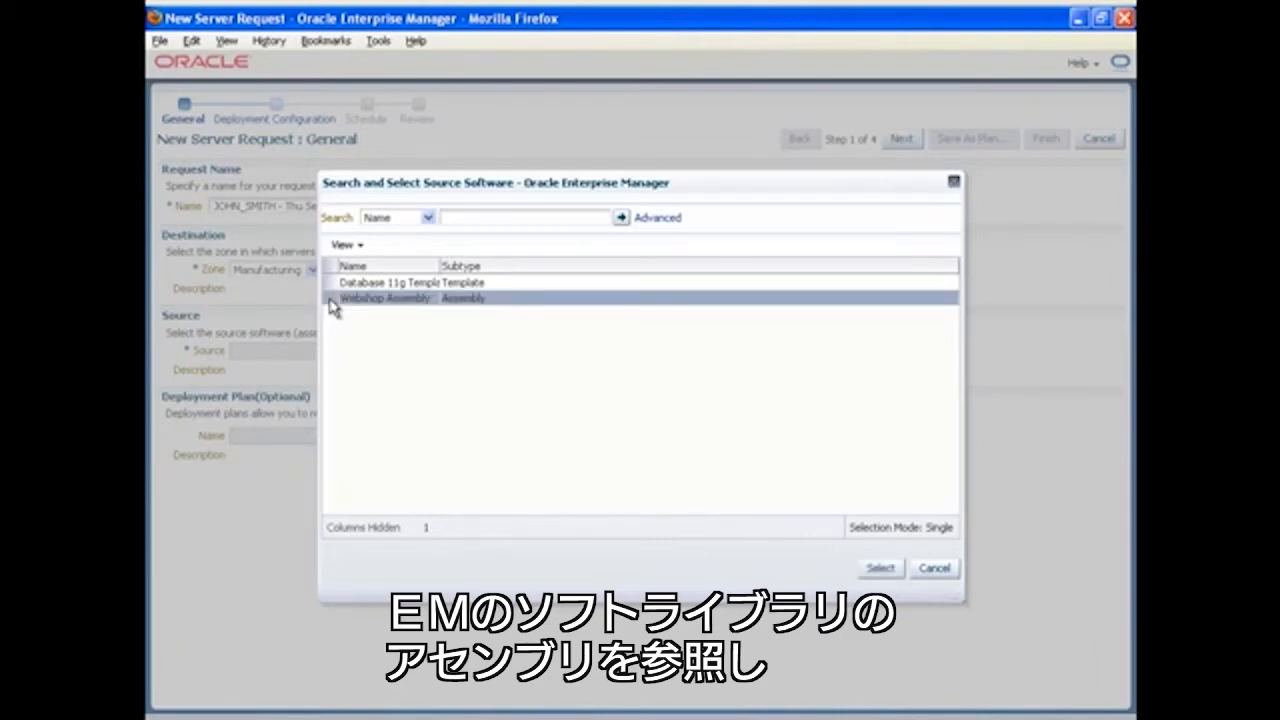
{"action": "left_click", "coordinate": [880, 568]}
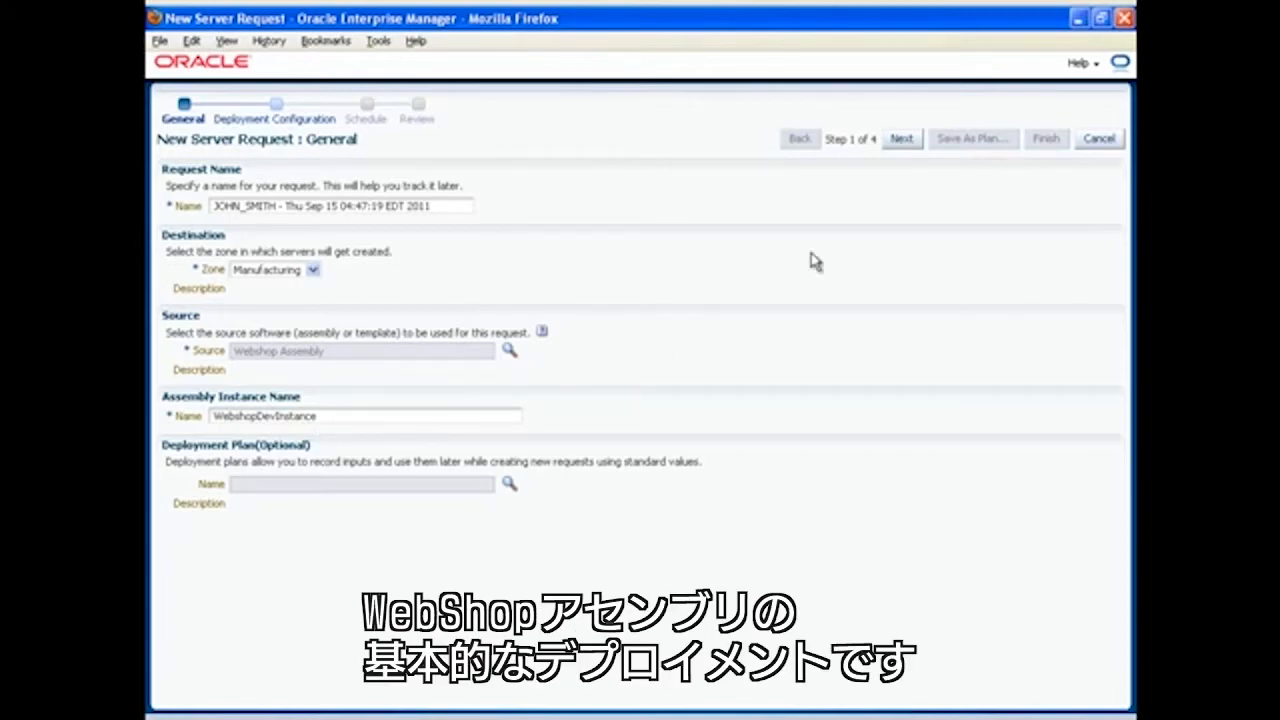
Proceed to the deployment configuration and examine the server and product settings of the WLS1-AdminServer tier
{"action": "left_click", "coordinate": [903, 140]}
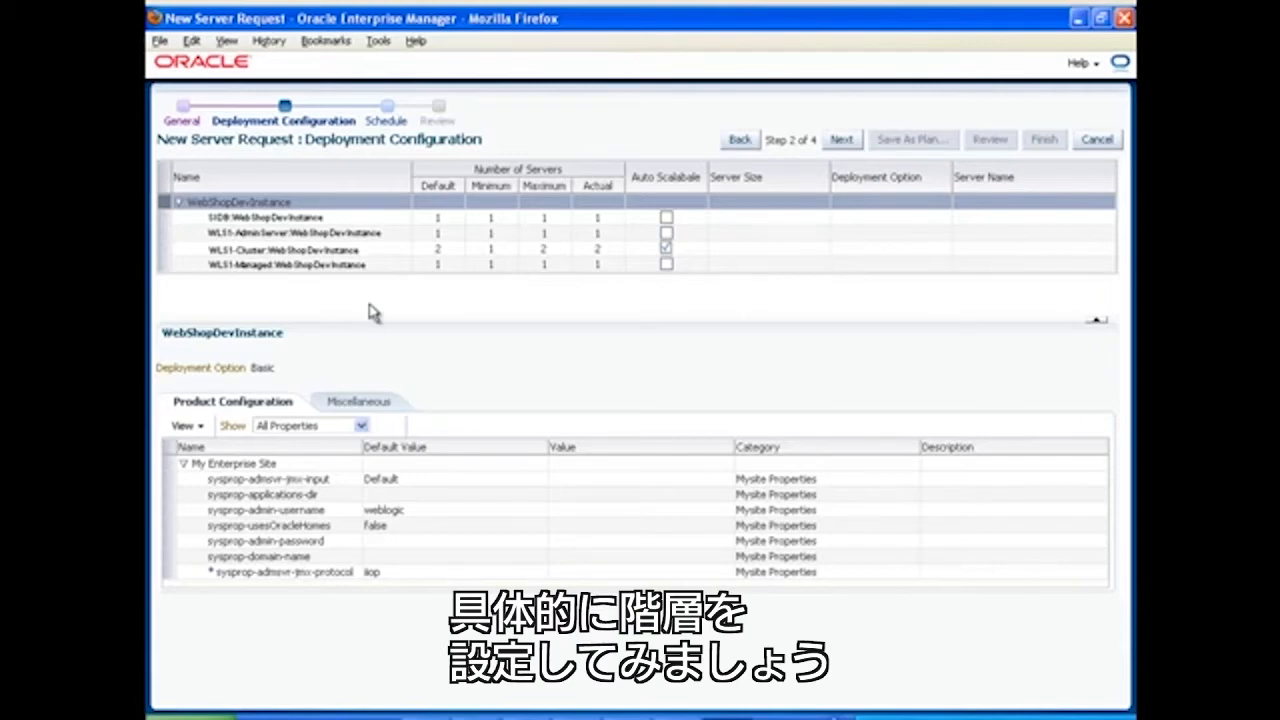
{"action": "left_click", "coordinate": [386, 234]}
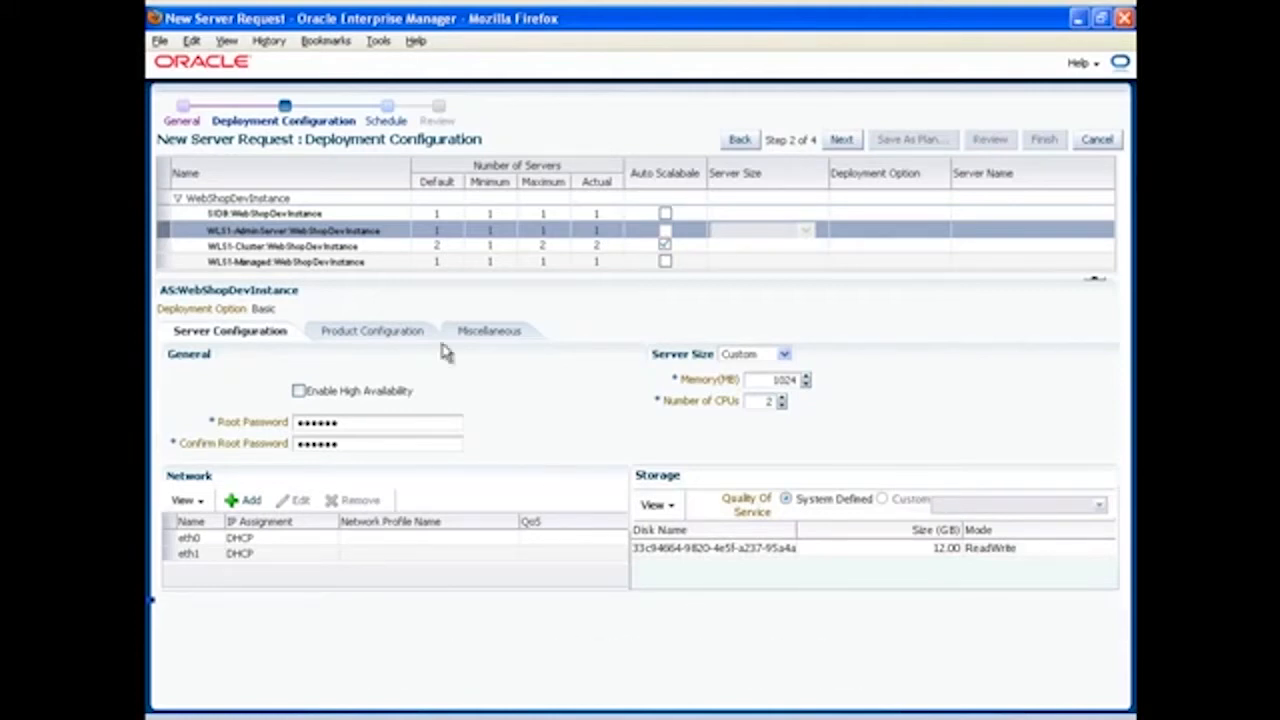
{"action": "left_click", "coordinate": [401, 342]}
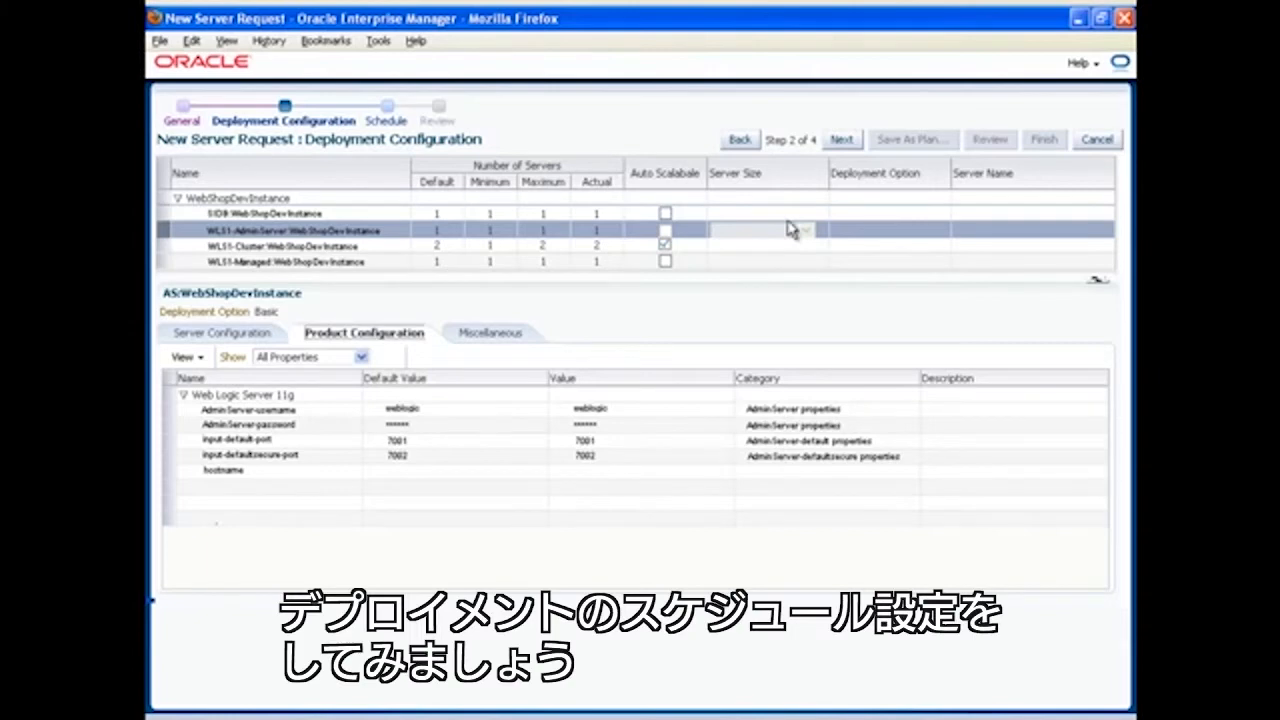
Keep the request's start schedule at Immediately and submit the server request
{"action": "left_click", "coordinate": [842, 140]}
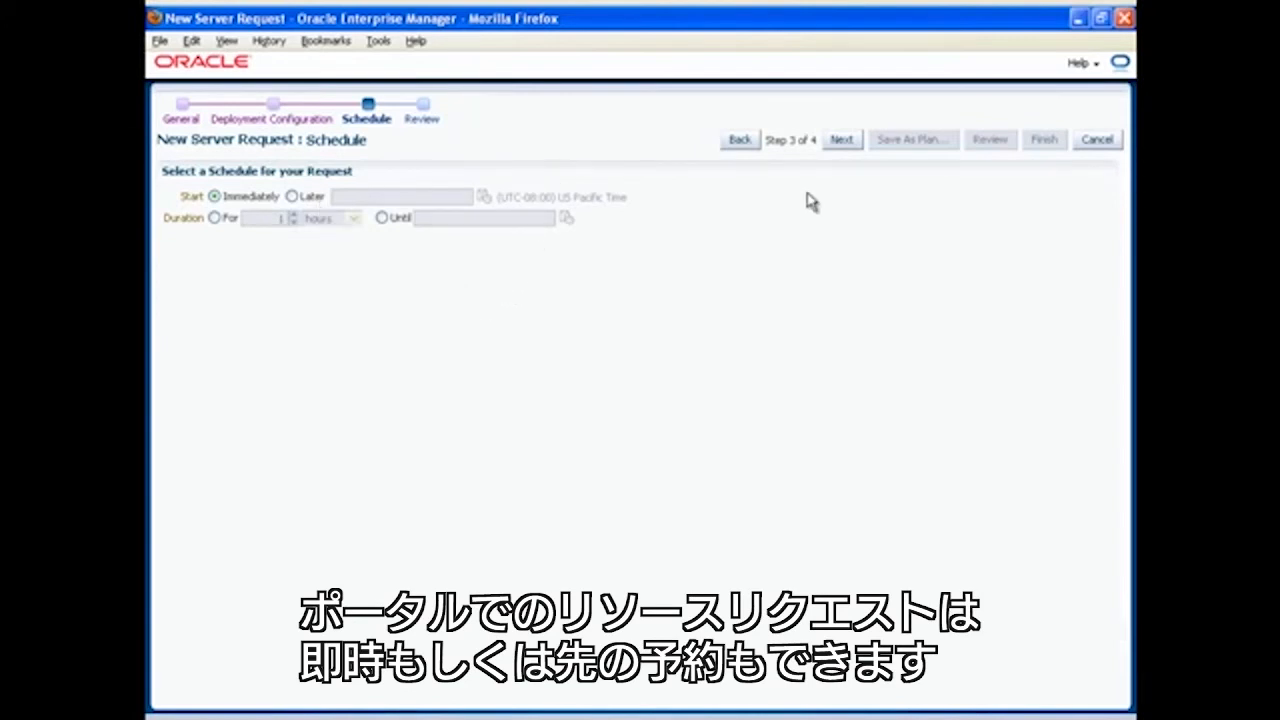
{"action": "left_click", "coordinate": [842, 140]}
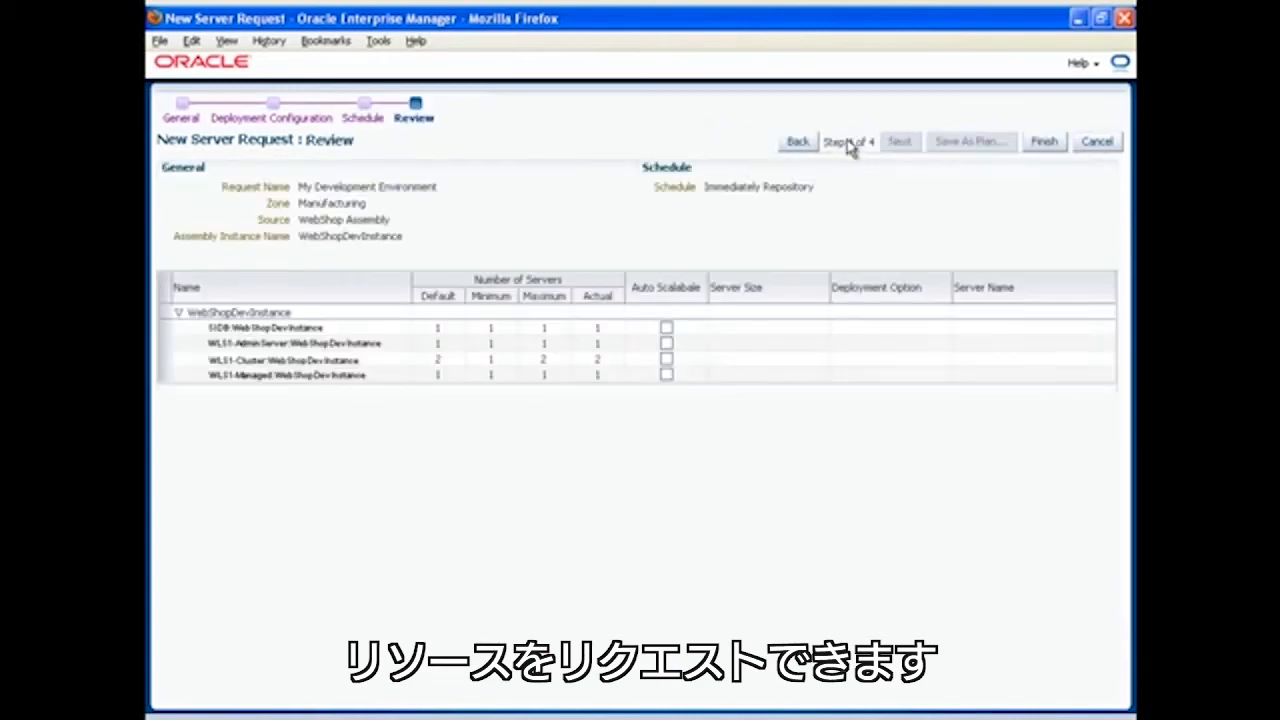
{"action": "left_click", "coordinate": [1040, 142]}
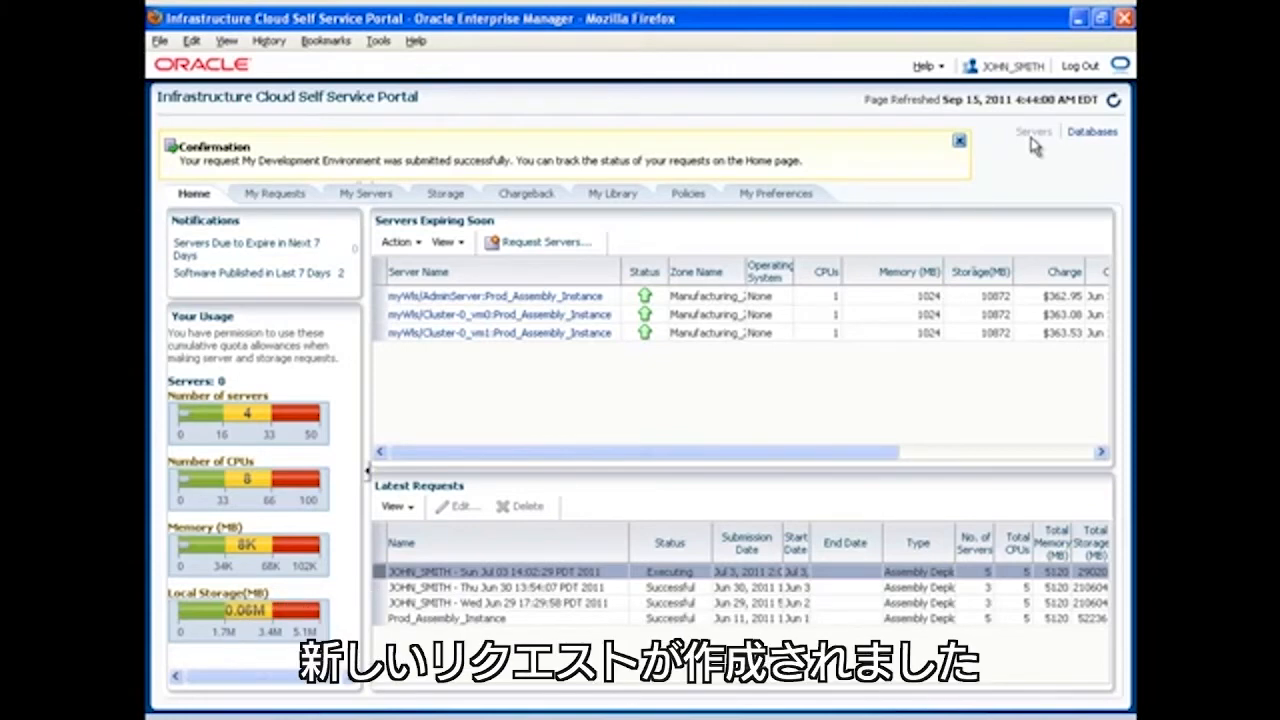
Examine the details of the Cluster-0_vm0 server in ssa_asm_0830 and the actions available for its Cluster-0 tier
{"action": "left_click", "coordinate": [388, 196]}
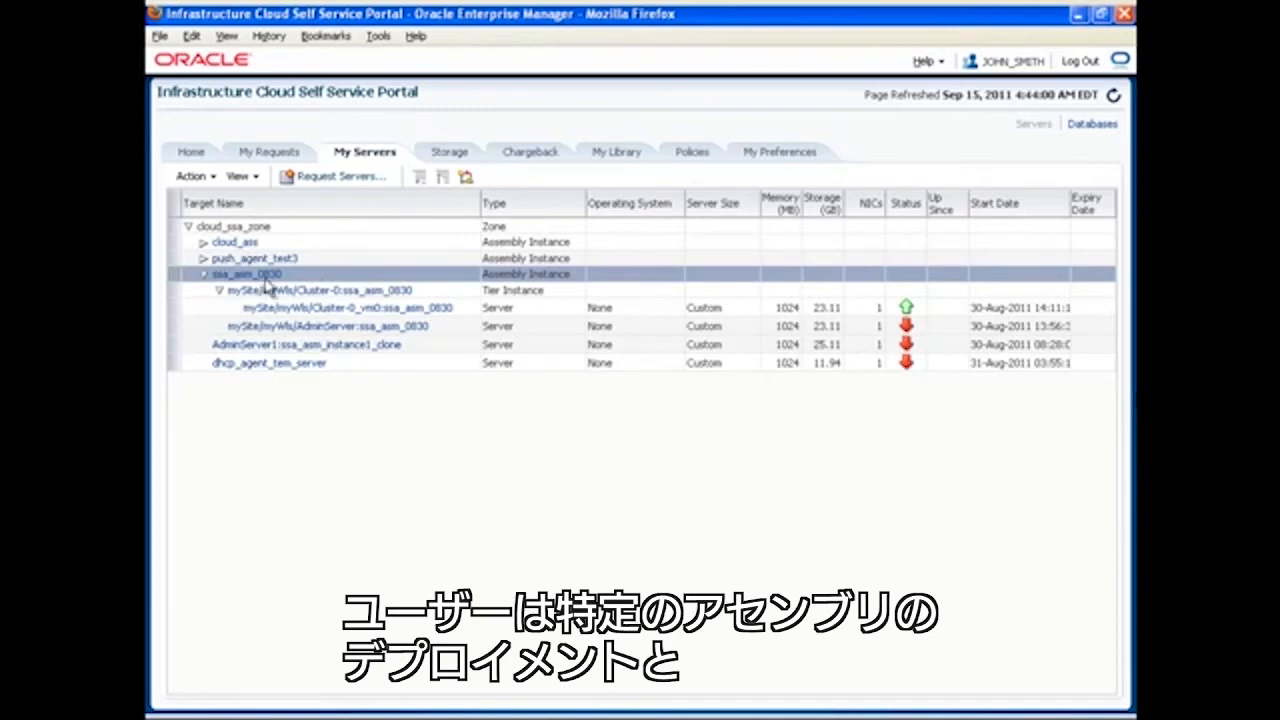
{"action": "left_click", "coordinate": [360, 313]}
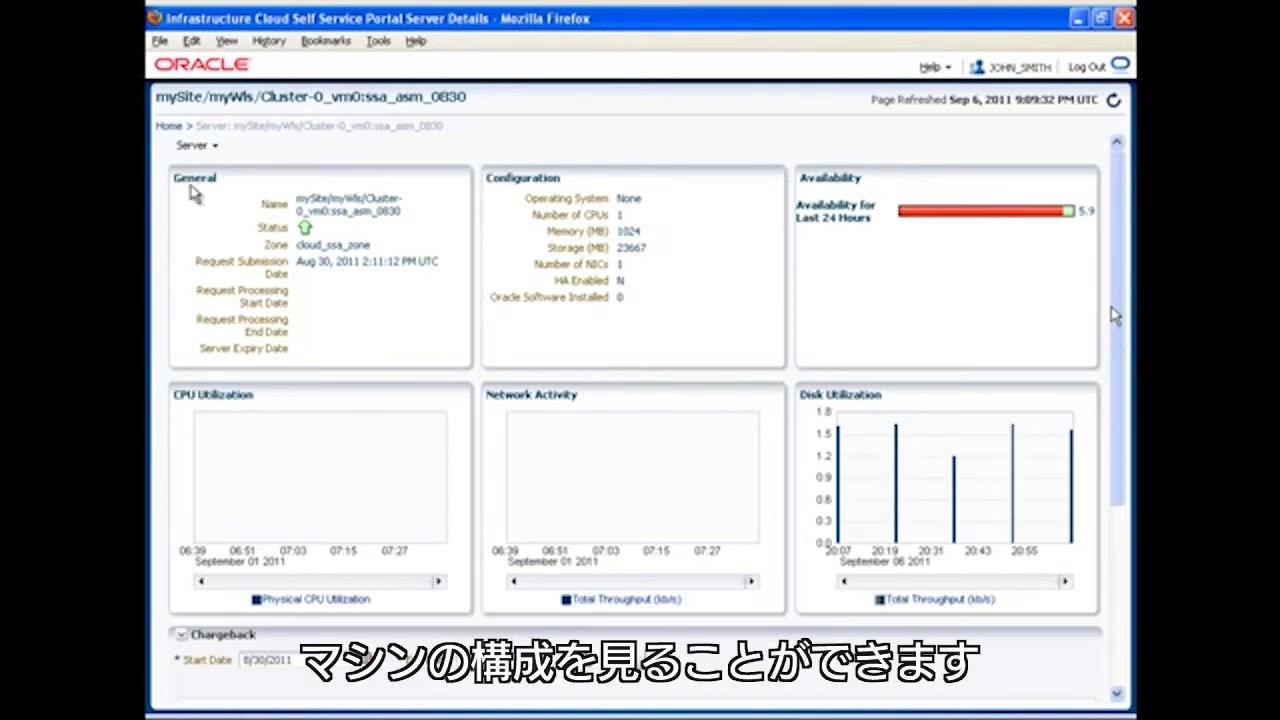
{"action": "left_click", "coordinate": [208, 152]}
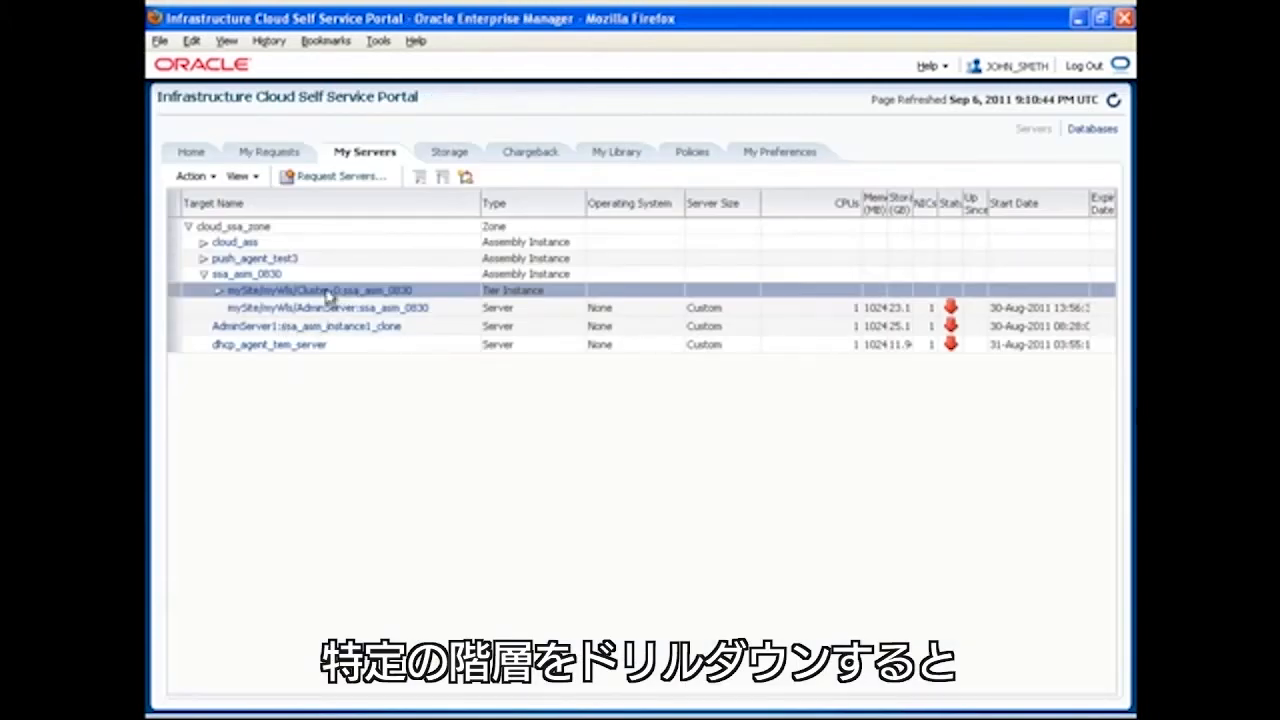
{"action": "left_click", "coordinate": [208, 177]}
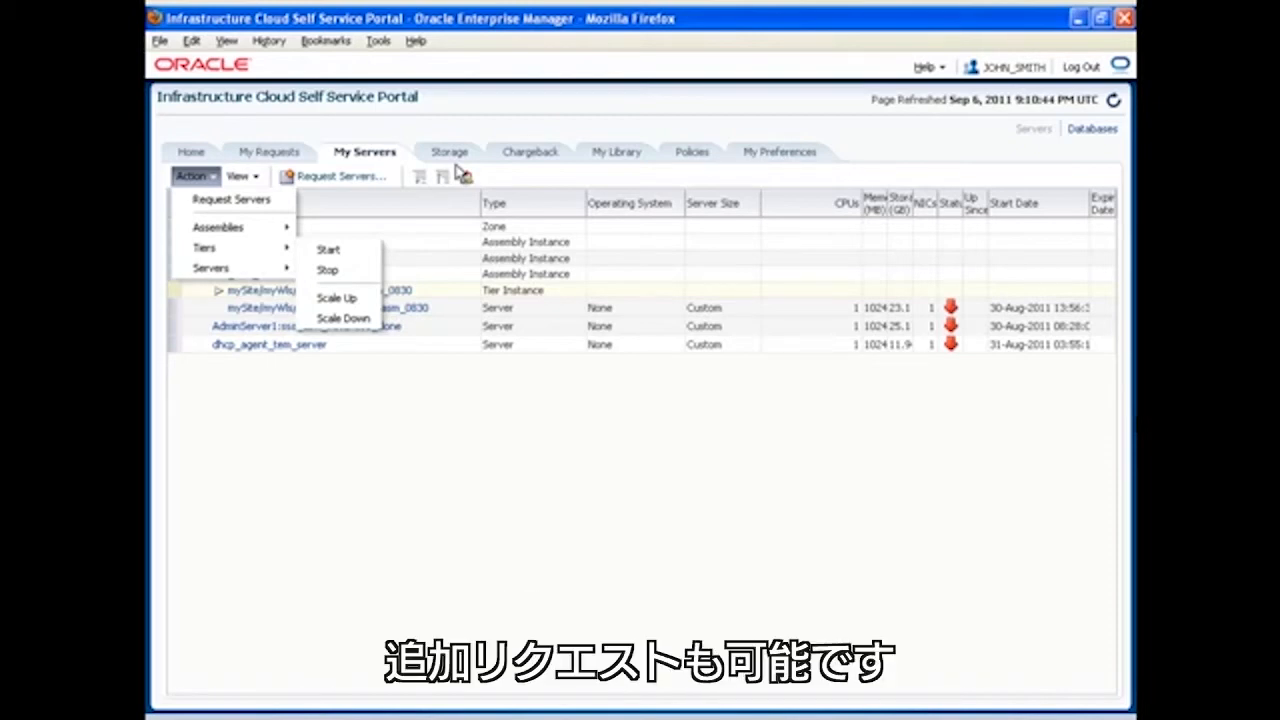
Examine the chargeback details for the cpu resource, including usage and charge, and view the software library
{"action": "left_click", "coordinate": [521, 160]}
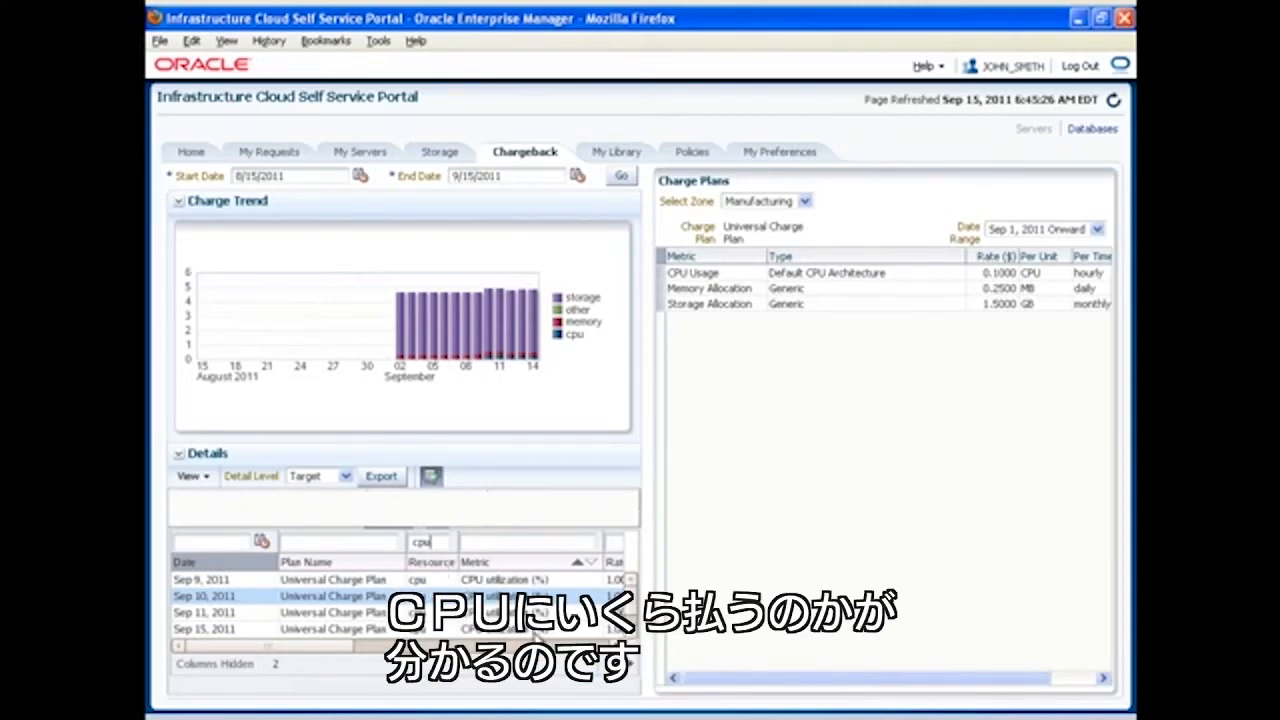
{"action": "left_click", "coordinate": [578, 643]}
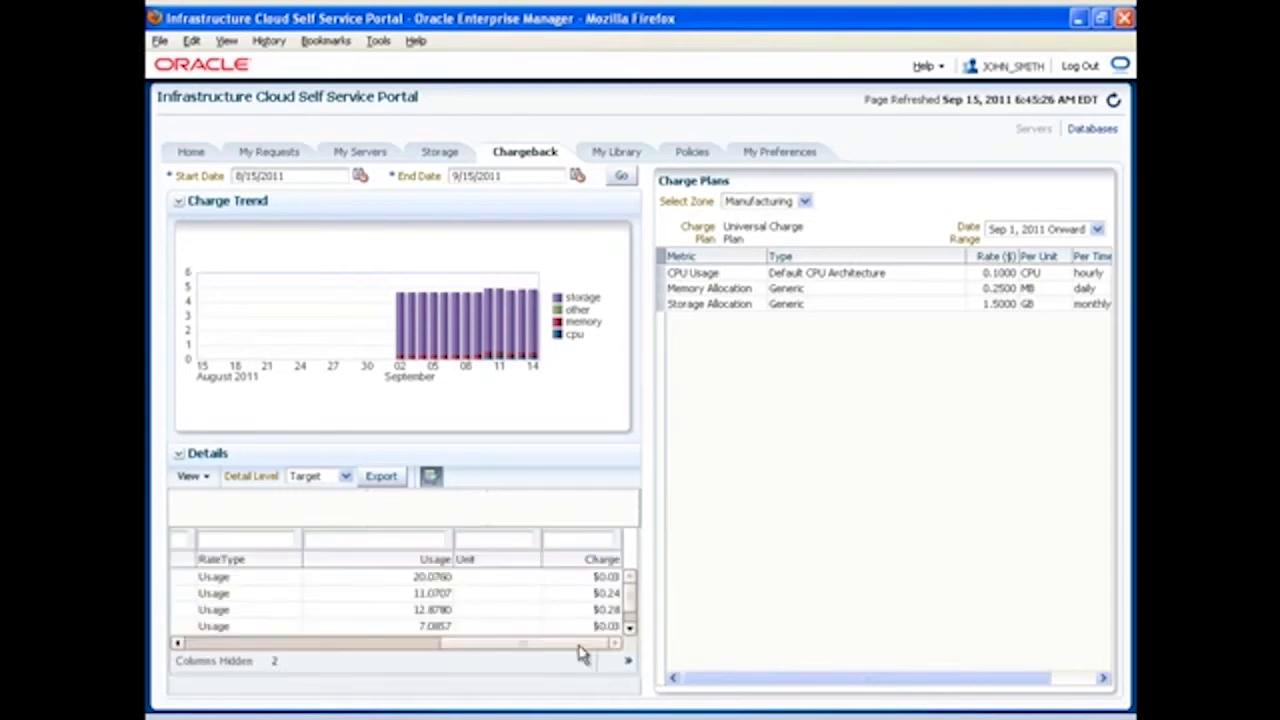
{"action": "left_click", "coordinate": [621, 175]}
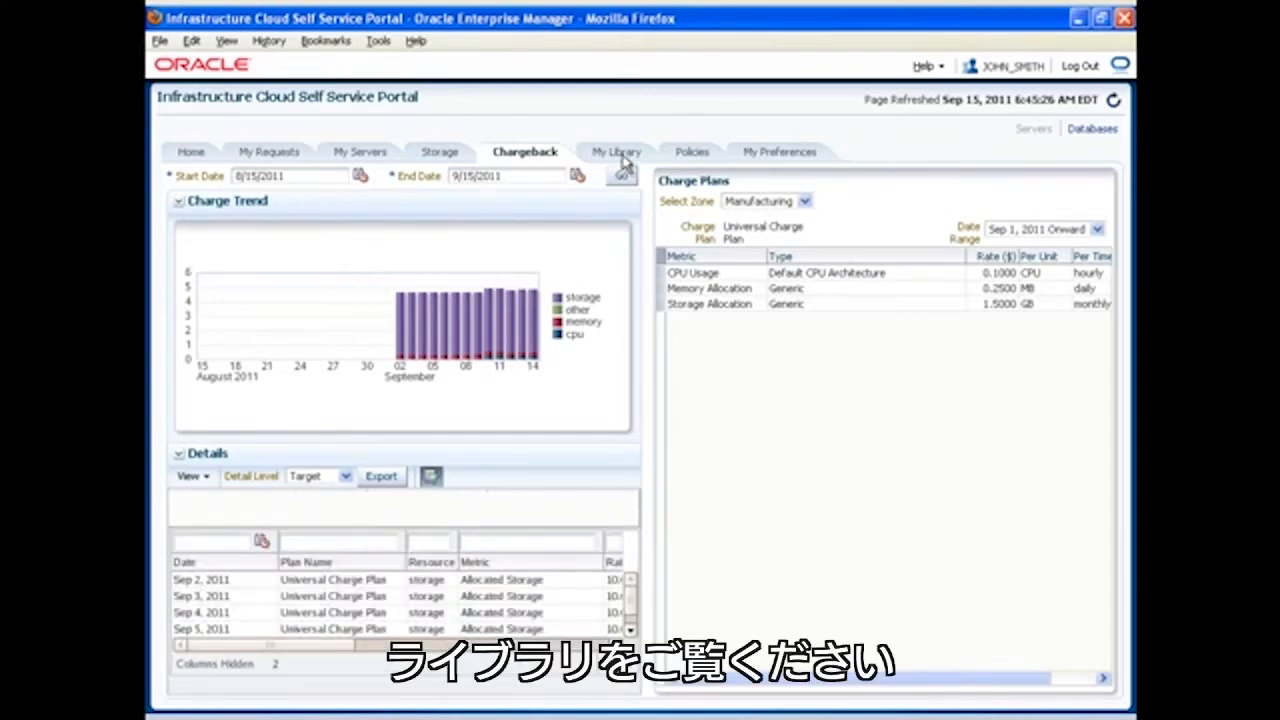
{"action": "left_click", "coordinate": [617, 153]}
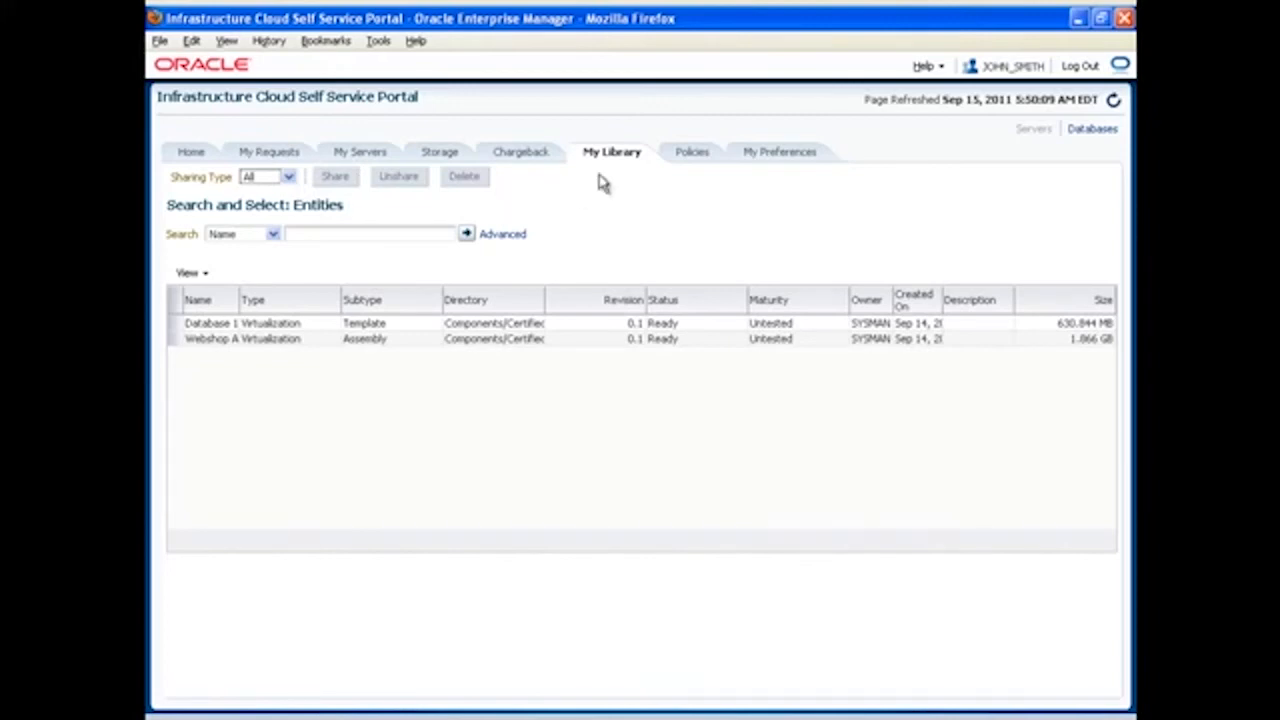
Start a performance policy named Scale Up Policy, described as "Performance based scale-up of the tier", for target type Oracle Tier Instance
{"action": "left_click", "coordinate": [704, 155]}
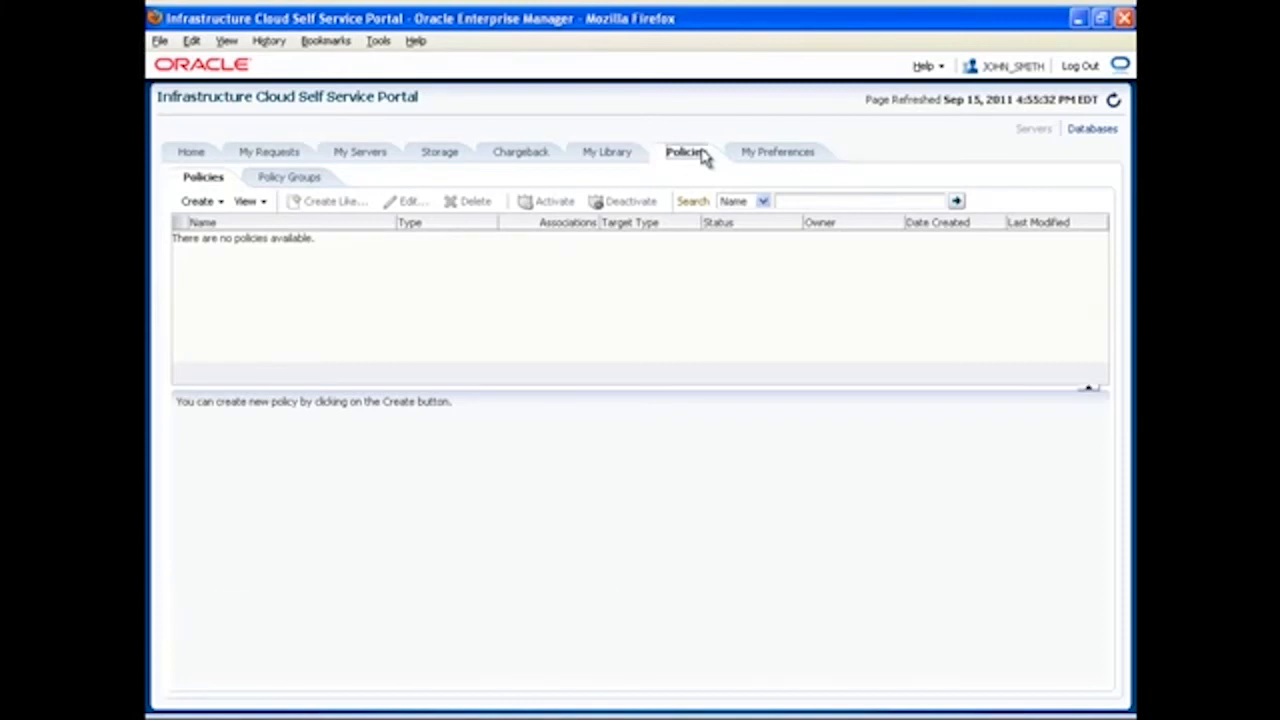
{"action": "left_click", "coordinate": [216, 203]}
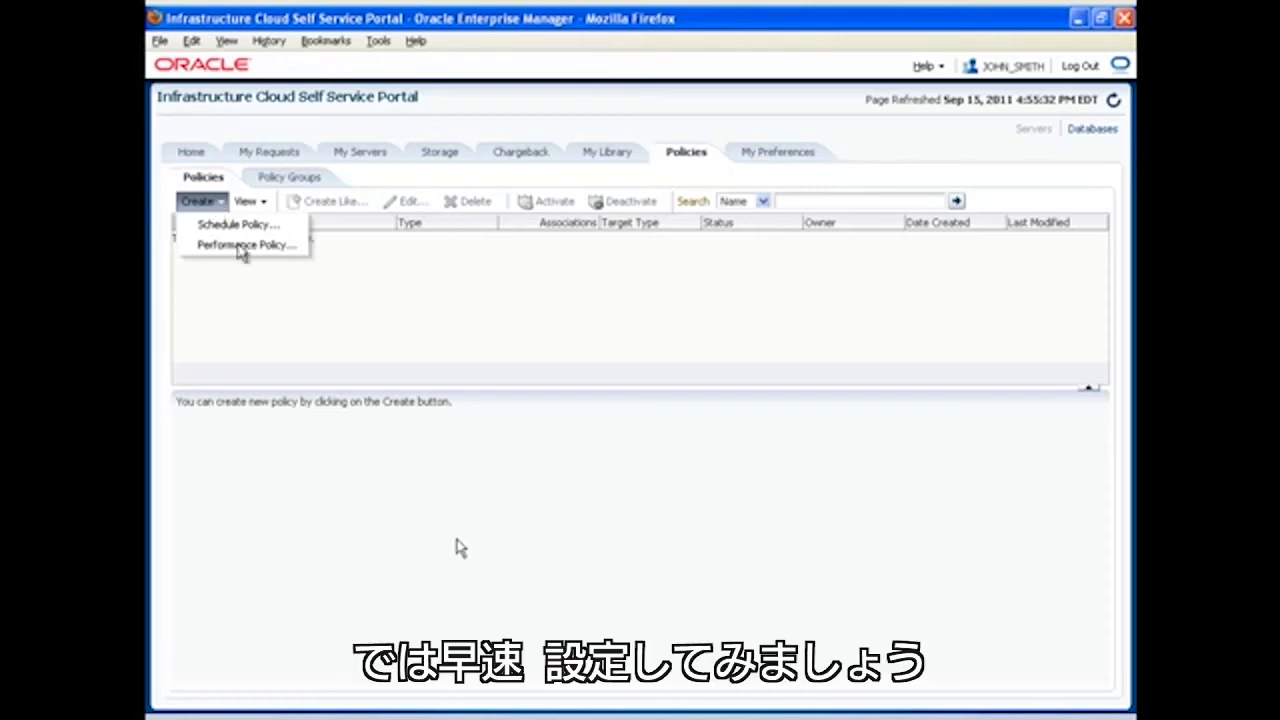
{"action": "left_click", "coordinate": [240, 248]}
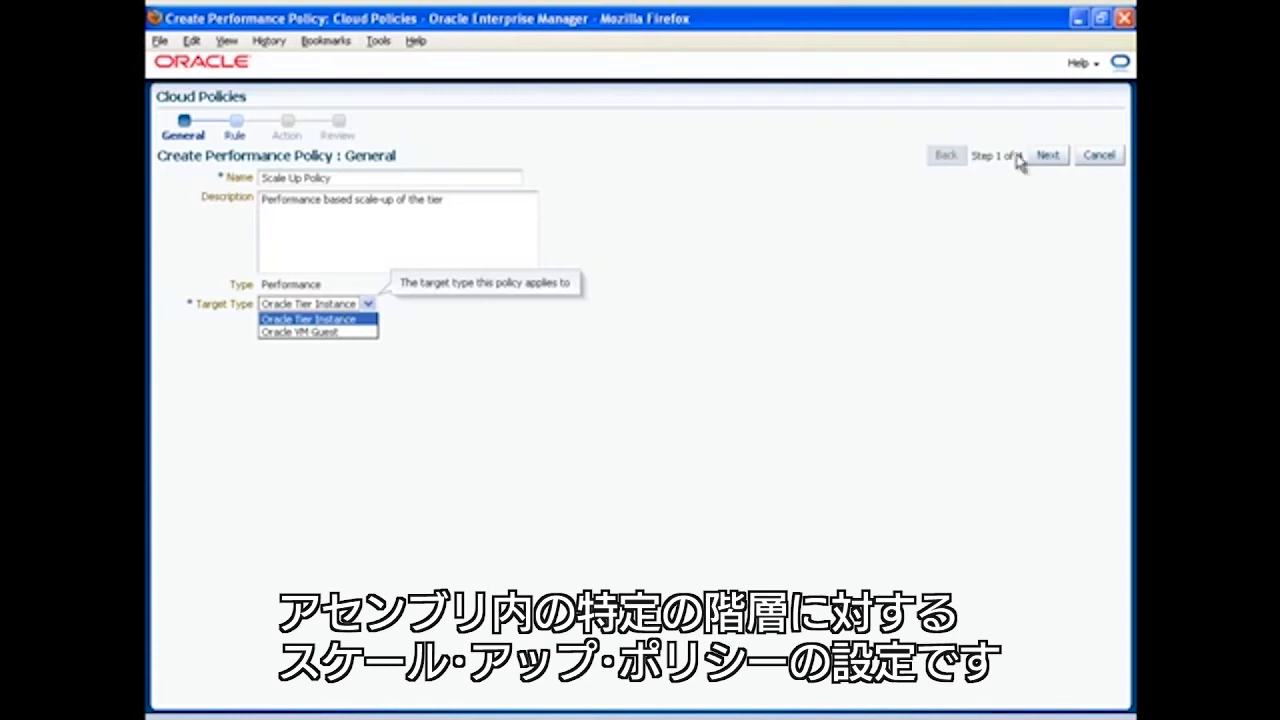
{"action": "left_click", "coordinate": [1048, 156]}
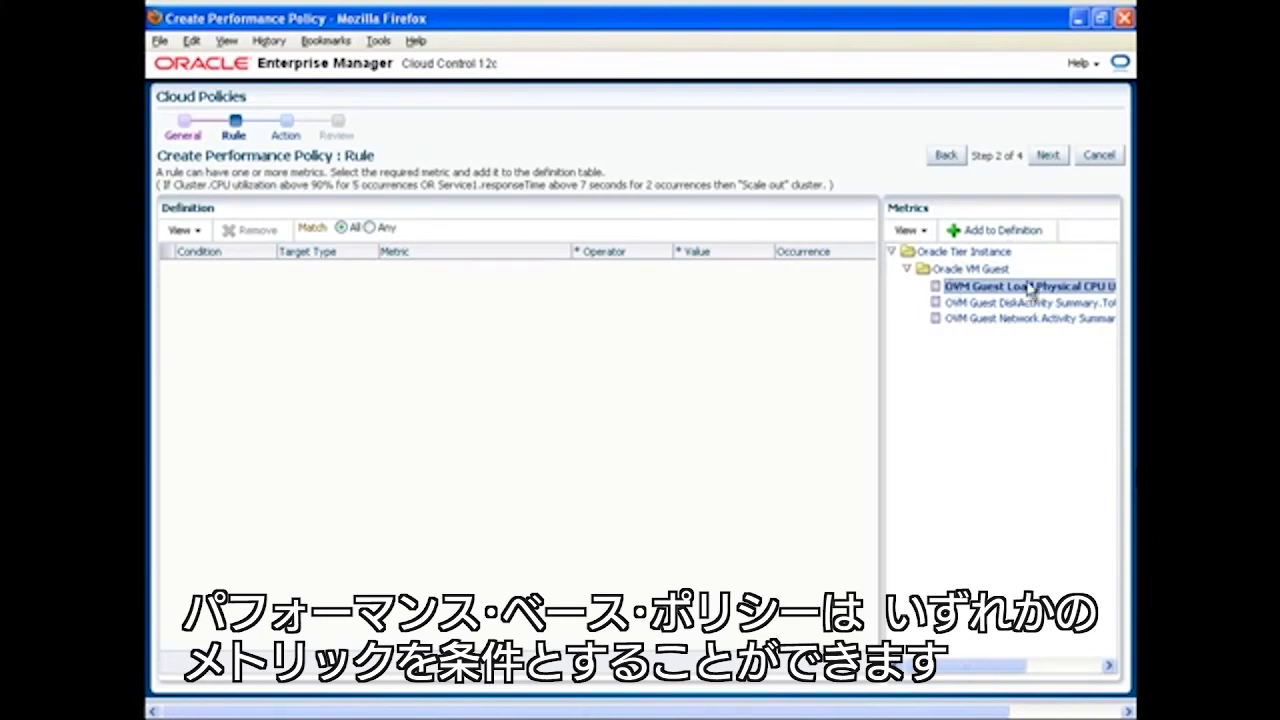
Define the policy to scale up by 1 node when average physical CPU utilization exceeds 90 for 5 occurrences, and save it
{"action": "left_click", "coordinate": [1014, 232]}
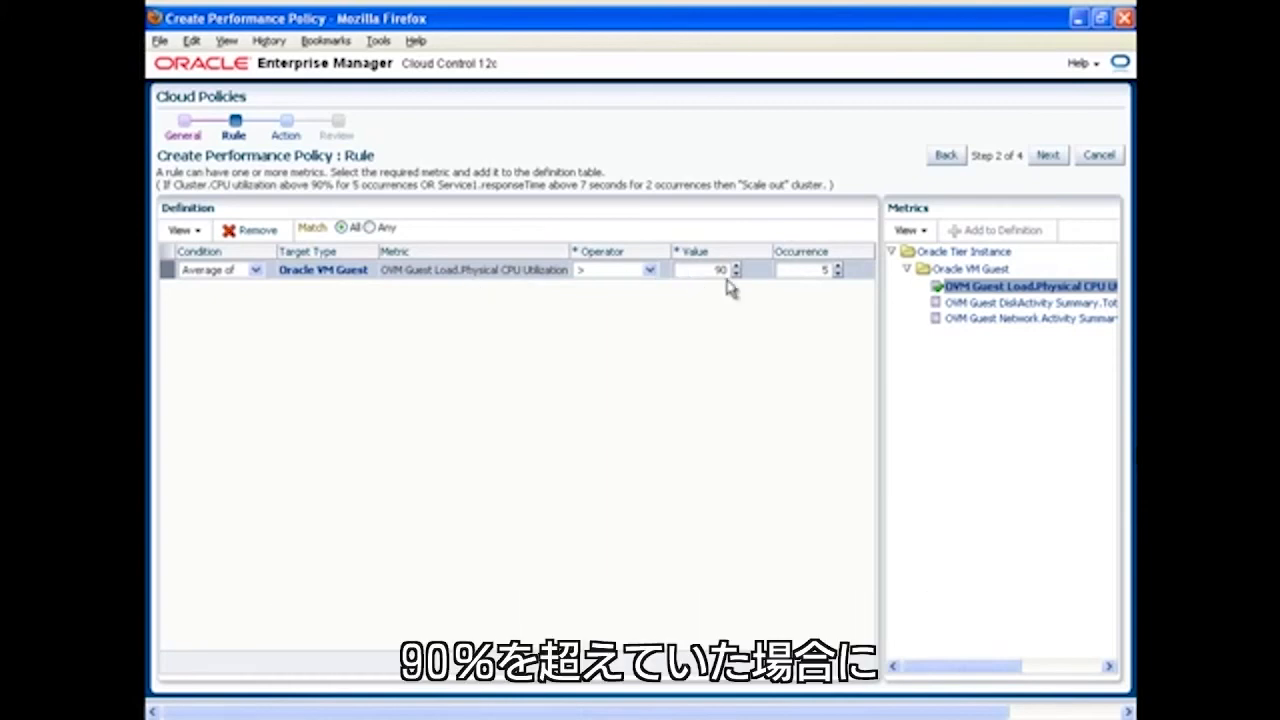
{"action": "left_click", "coordinate": [1047, 155]}
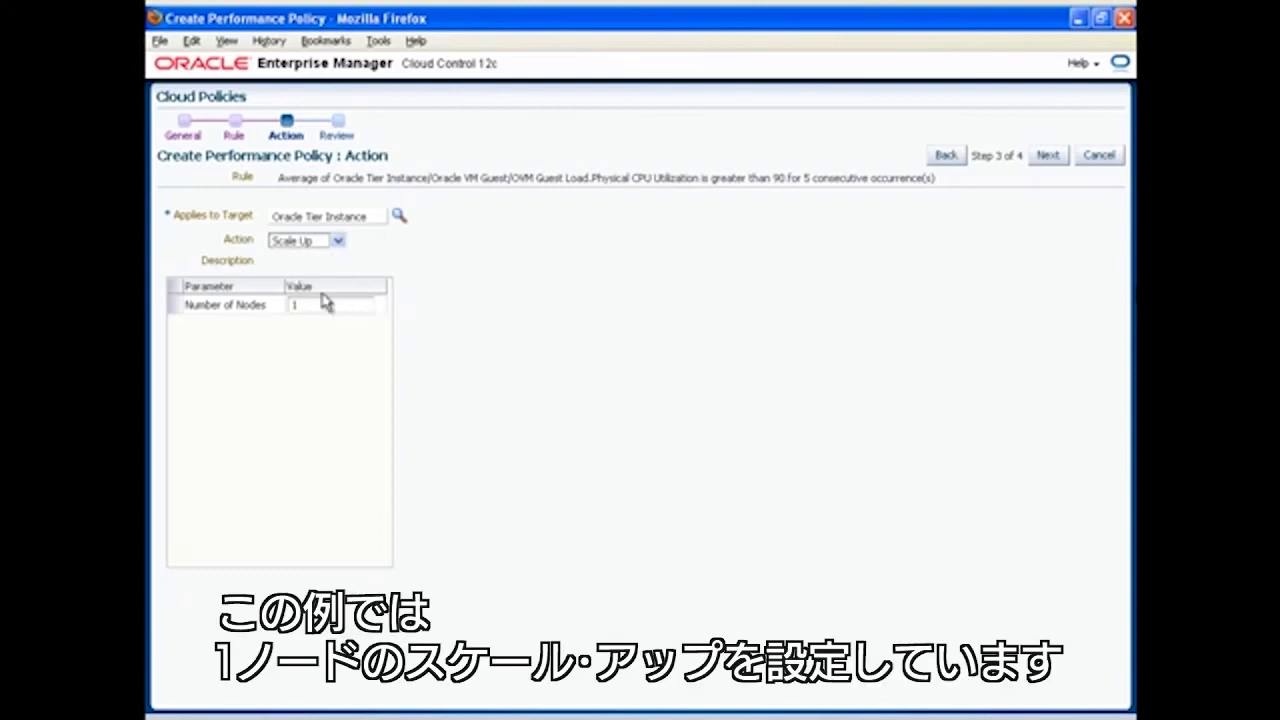
{"action": "left_click", "coordinate": [1047, 156]}
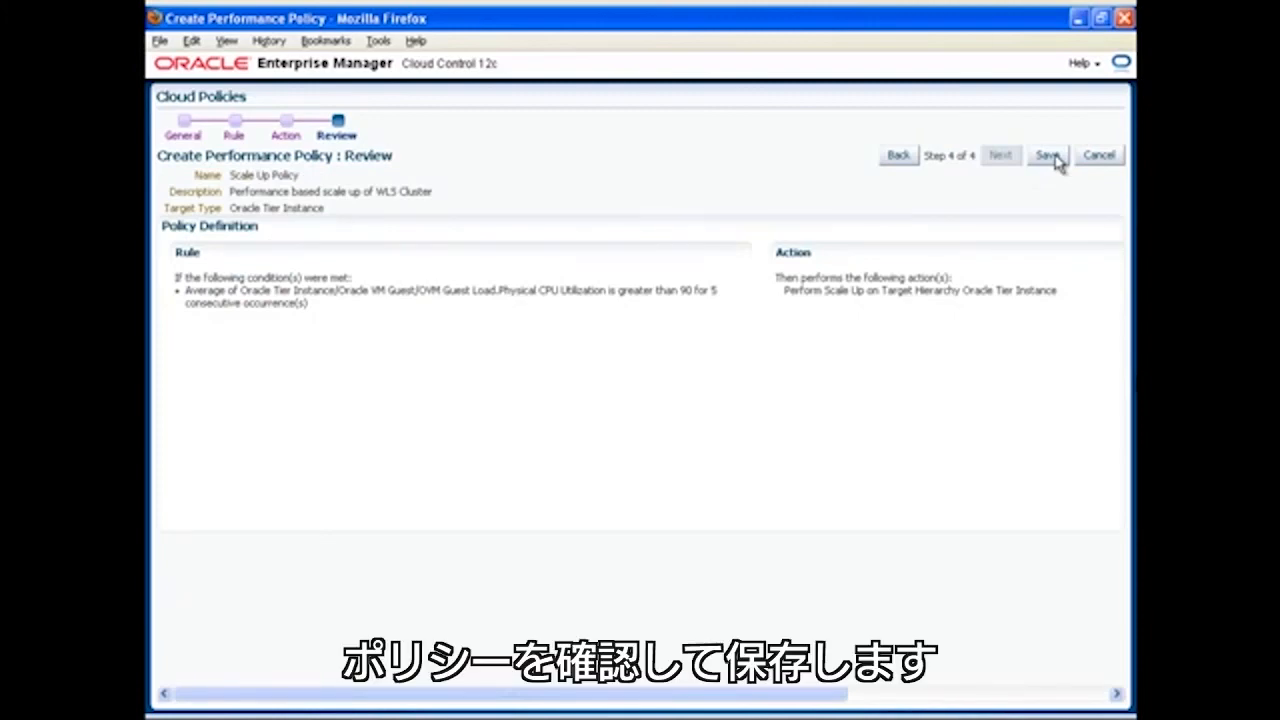
{"action": "left_click", "coordinate": [1052, 158]}
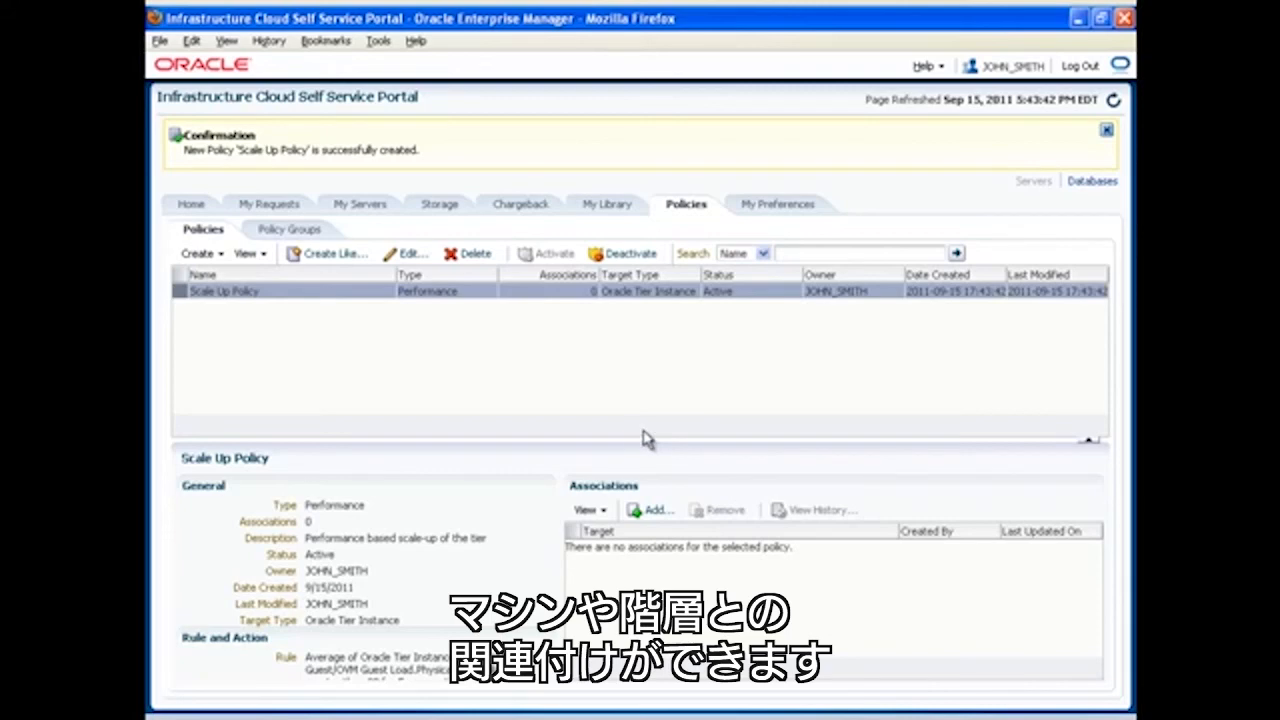
Create a policy group named "Auto-scaling Policy Group", described as "Auto-scale a tier", containing the Scale Down Policy and Scale Up Policy
{"action": "left_click", "coordinate": [306, 233]}
{"action": "left_click", "coordinate": [255, 203]}
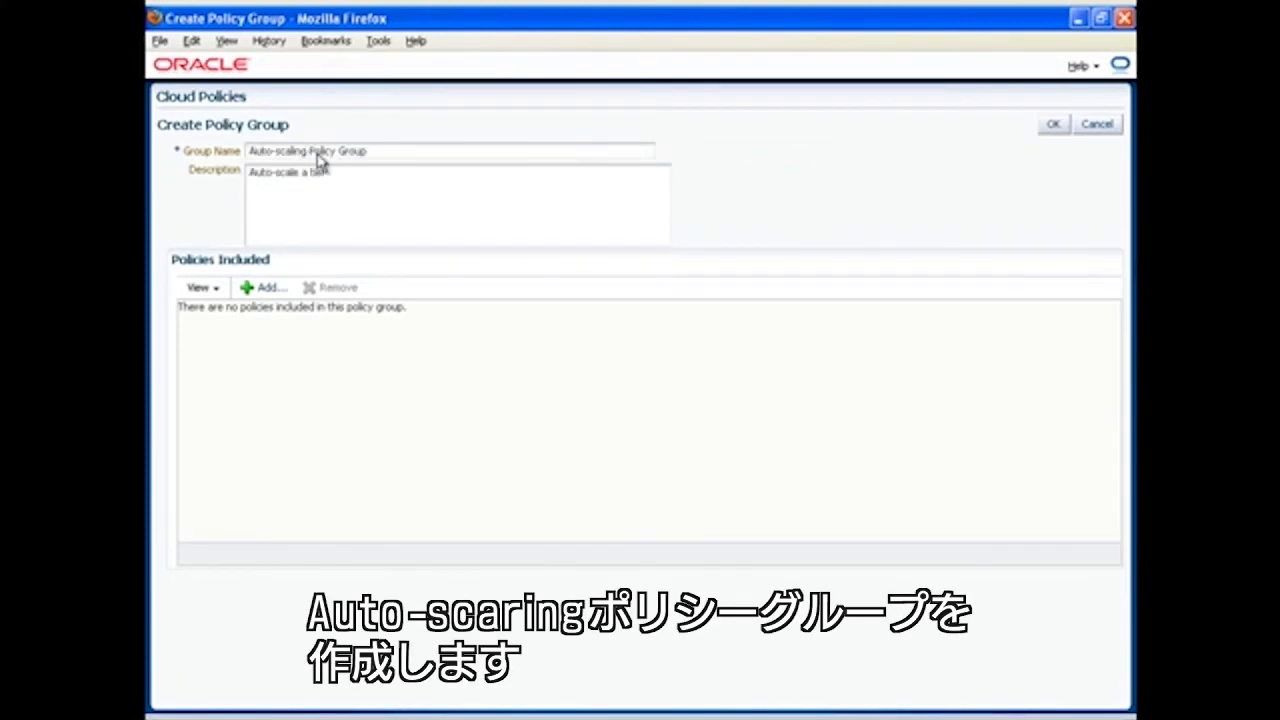
{"action": "left_click", "coordinate": [266, 289]}
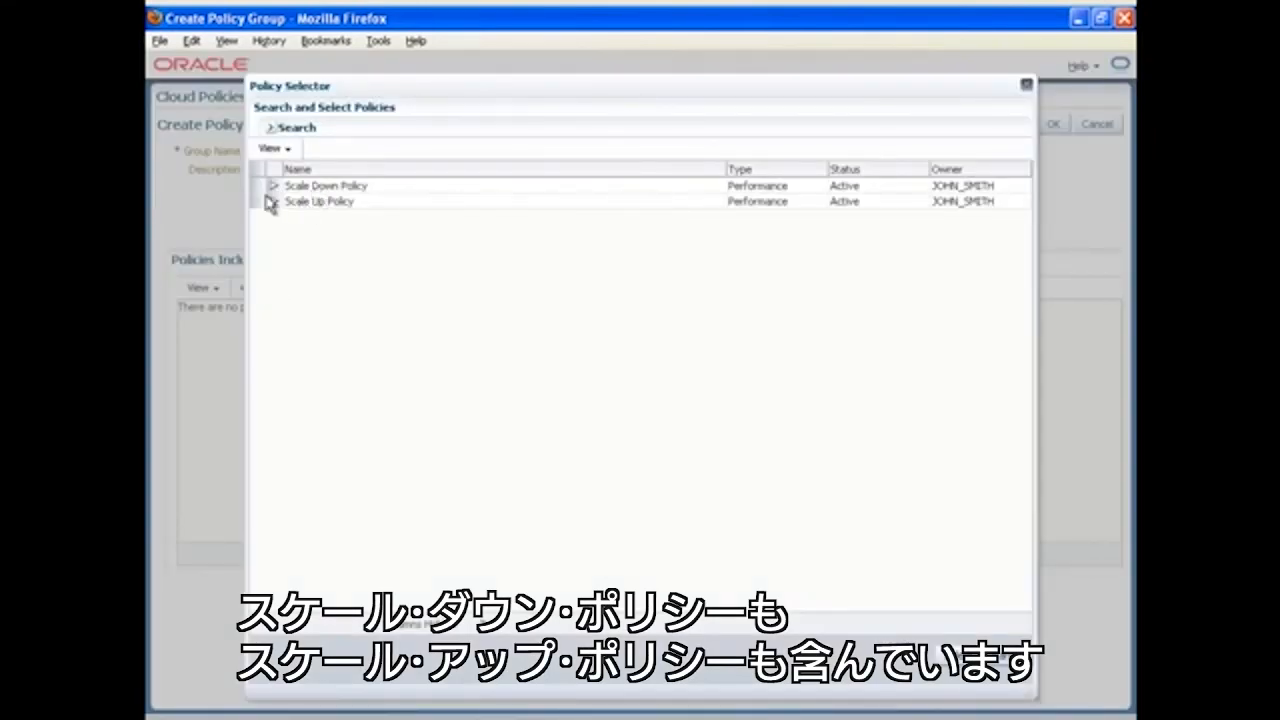
{"action": "left_click", "coordinate": [268, 201]}
{"action": "left_click", "coordinate": [268, 186], "text": "shift"}
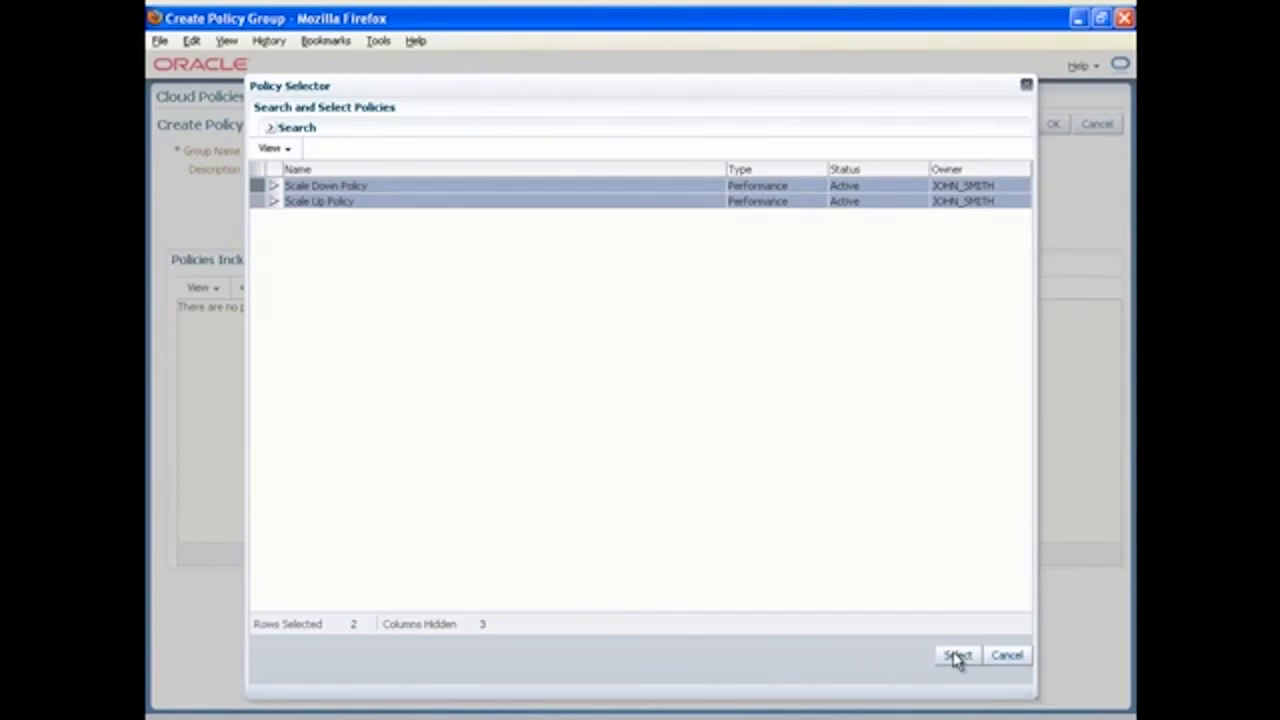
{"action": "left_click", "coordinate": [957, 655]}
{"action": "left_click", "coordinate": [1051, 127]}
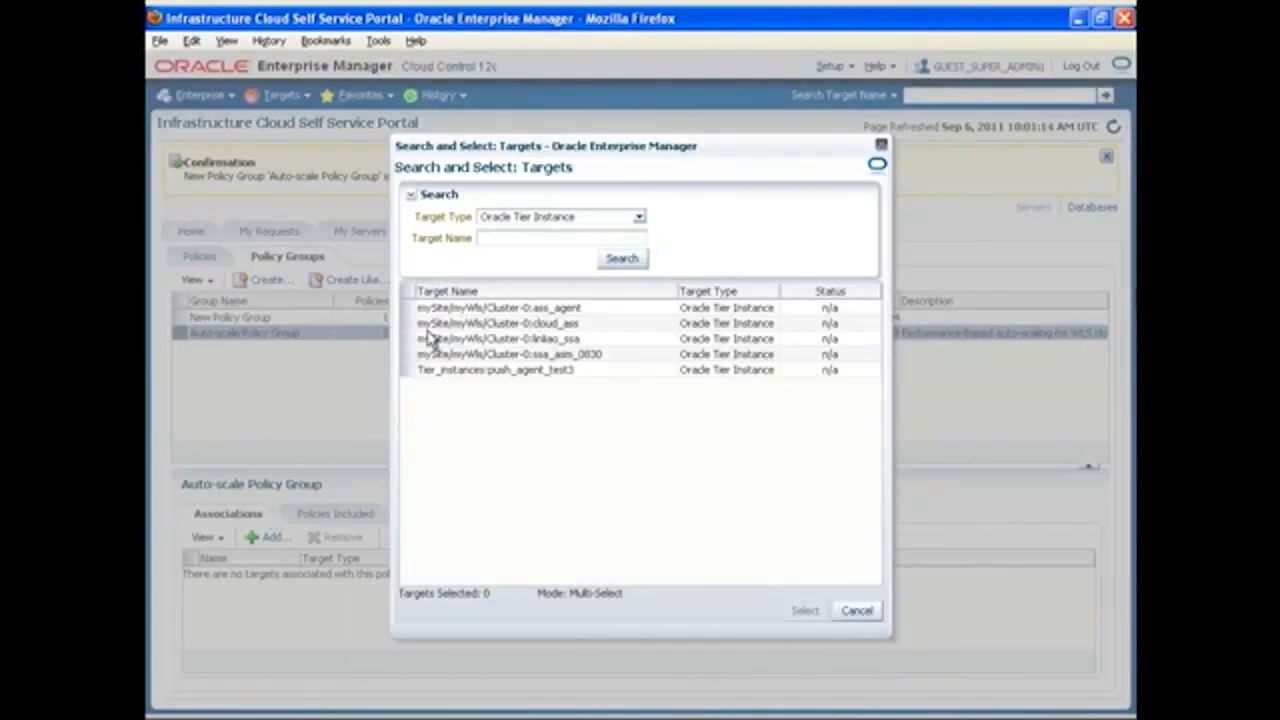
Associate the tier instance mySite/myWls/Cluster-0:ssa_asm_0830 with the auto-scaling policy group
{"action": "left_click", "coordinate": [422, 352]}
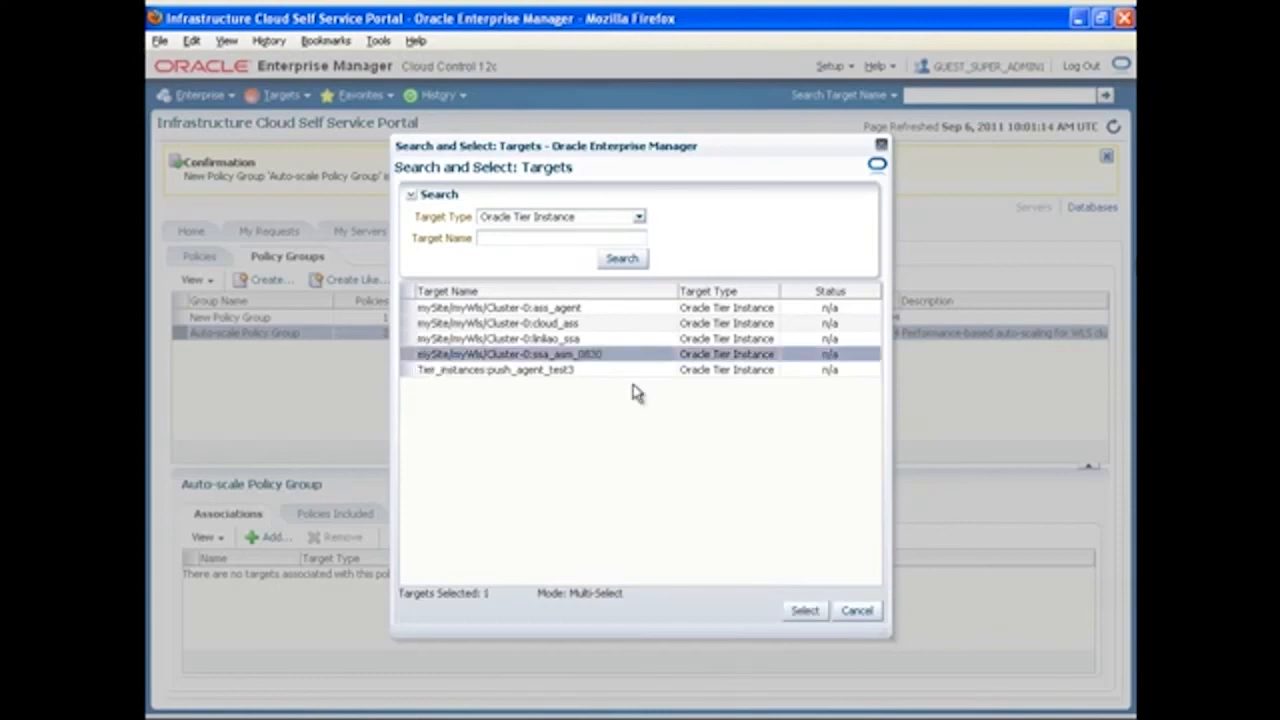
{"action": "left_click", "coordinate": [805, 610]}
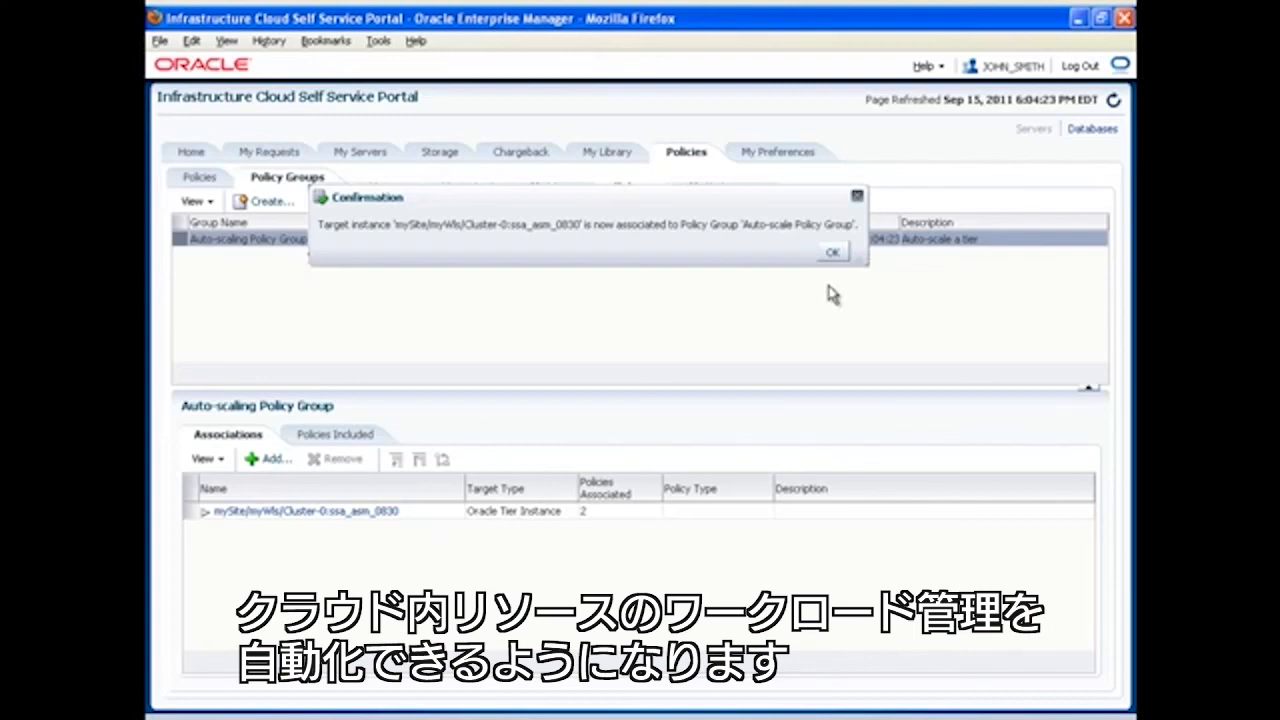
View the user preferences for default host password, zone, source software and notifications
{"action": "left_click", "coordinate": [780, 152]}
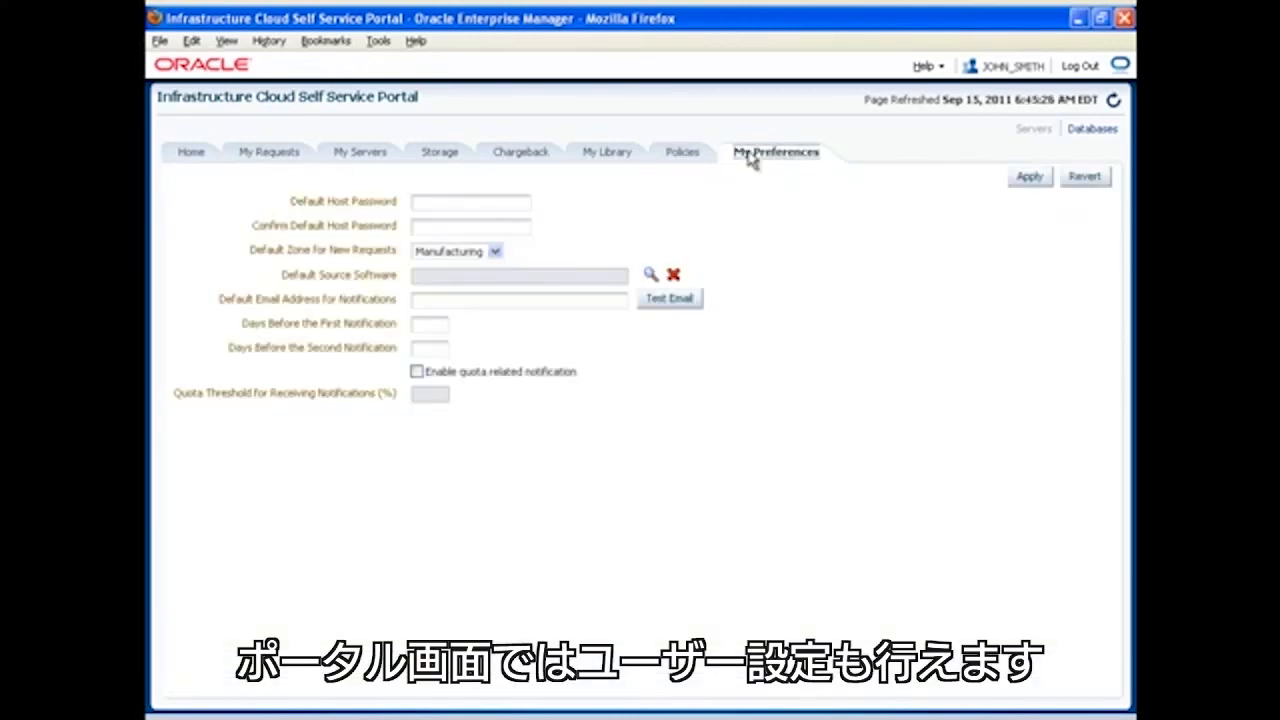